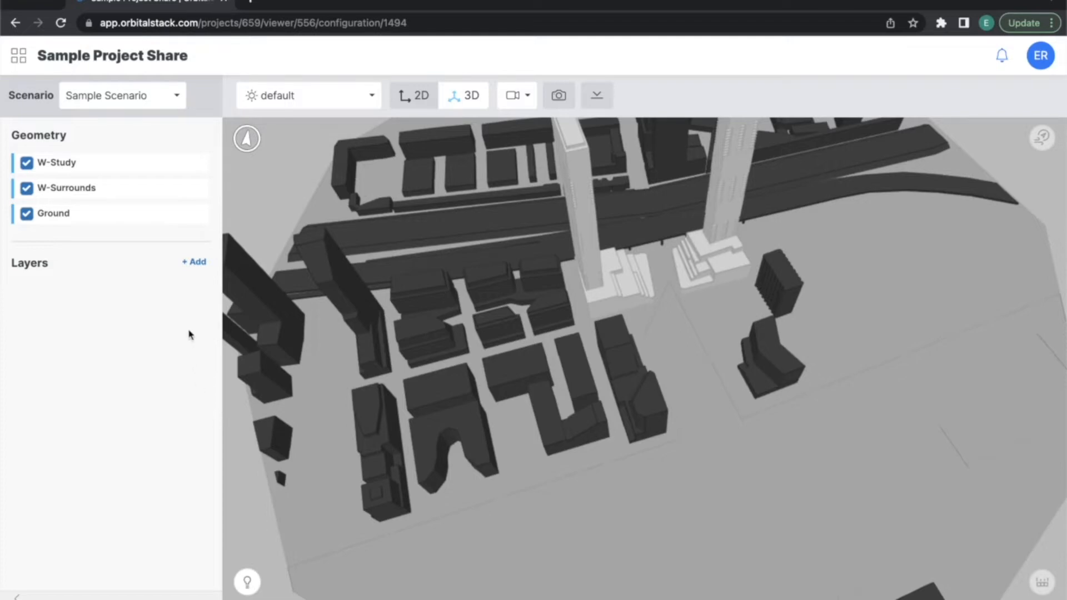
# Filter the available layers to Directional Wind and Pedestrian Wind Comfort, and add all the matching layers to the viewer
pyautogui.click(194, 261)
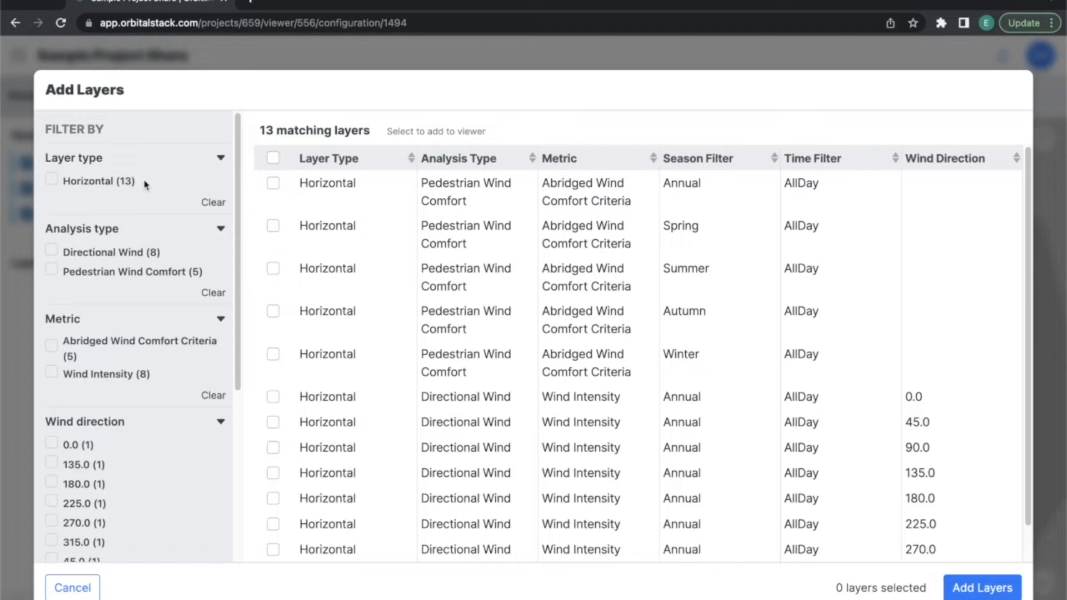
pyautogui.click(117, 253)
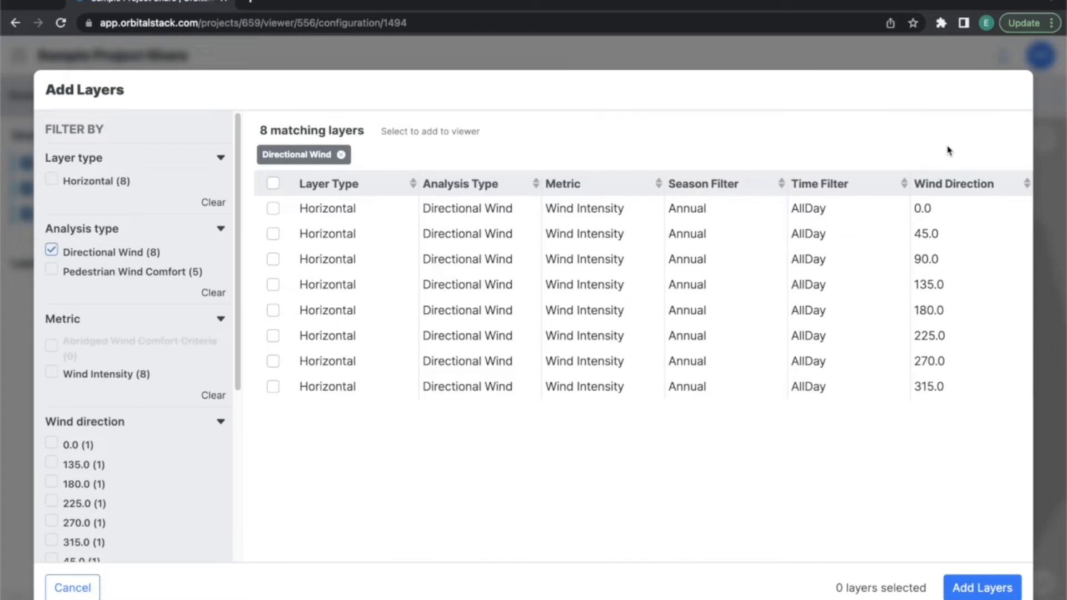
pyautogui.click(129, 258)
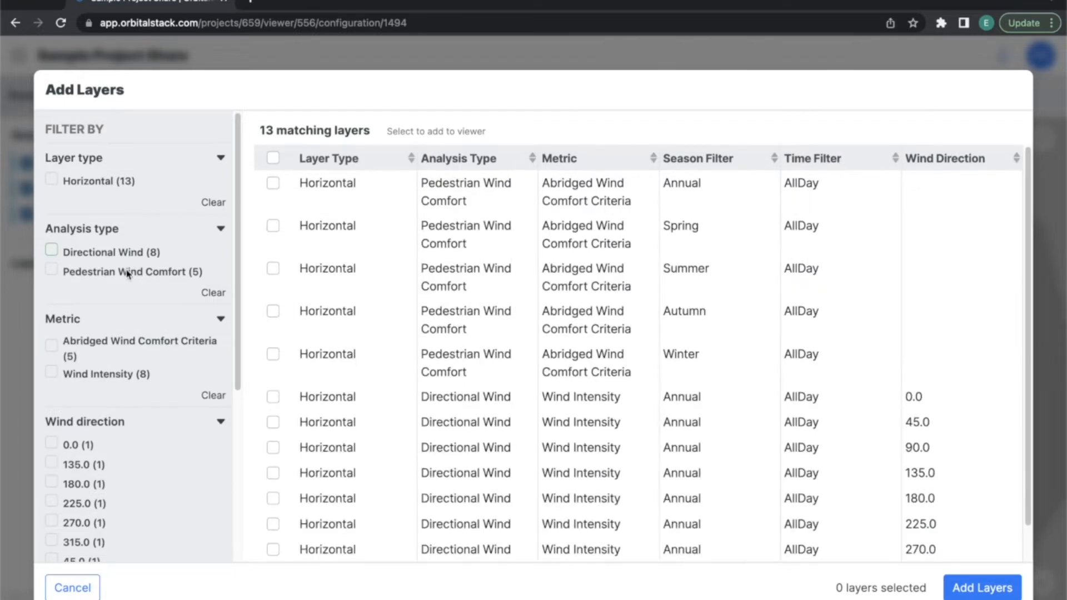
pyautogui.click(128, 272)
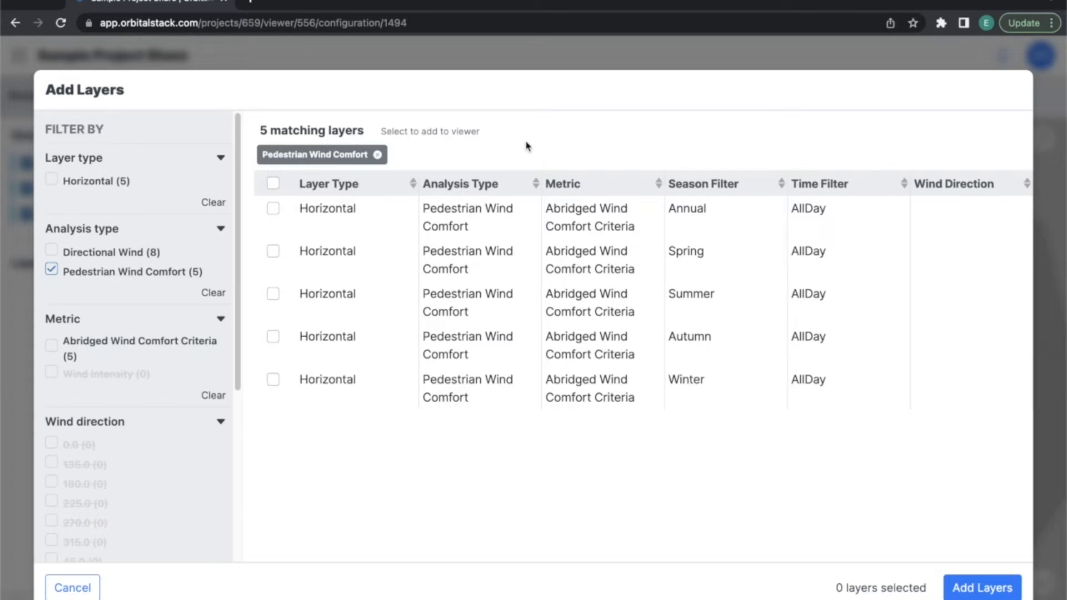
pyautogui.click(114, 254)
pyautogui.click(273, 184)
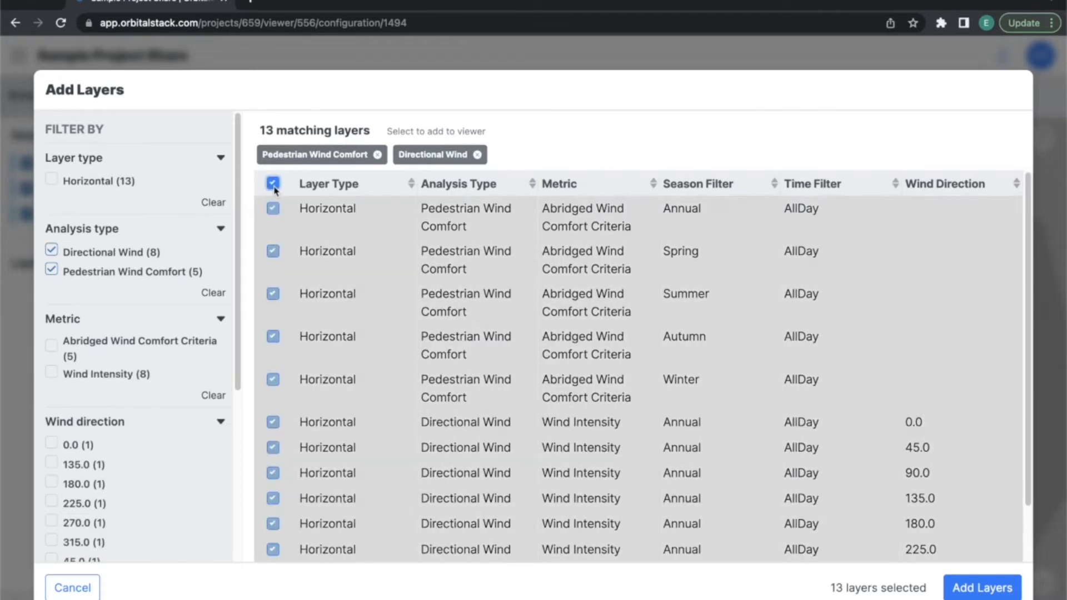
pyautogui.click(952, 588)
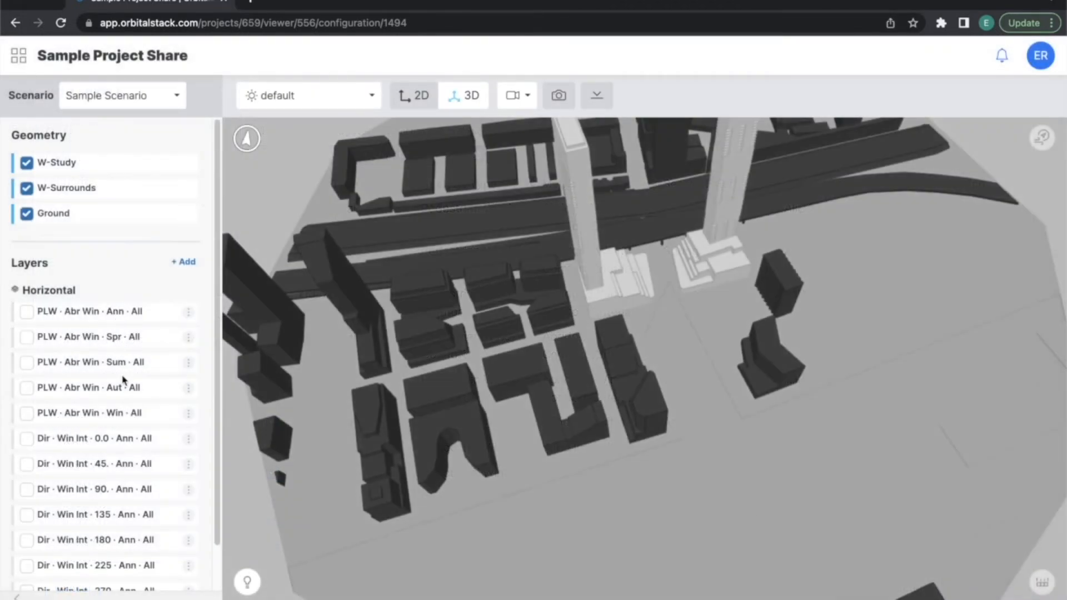
# Display the 0.0° annual directional wind intensity layer on the model together with its color legend
pyautogui.click(102, 439)
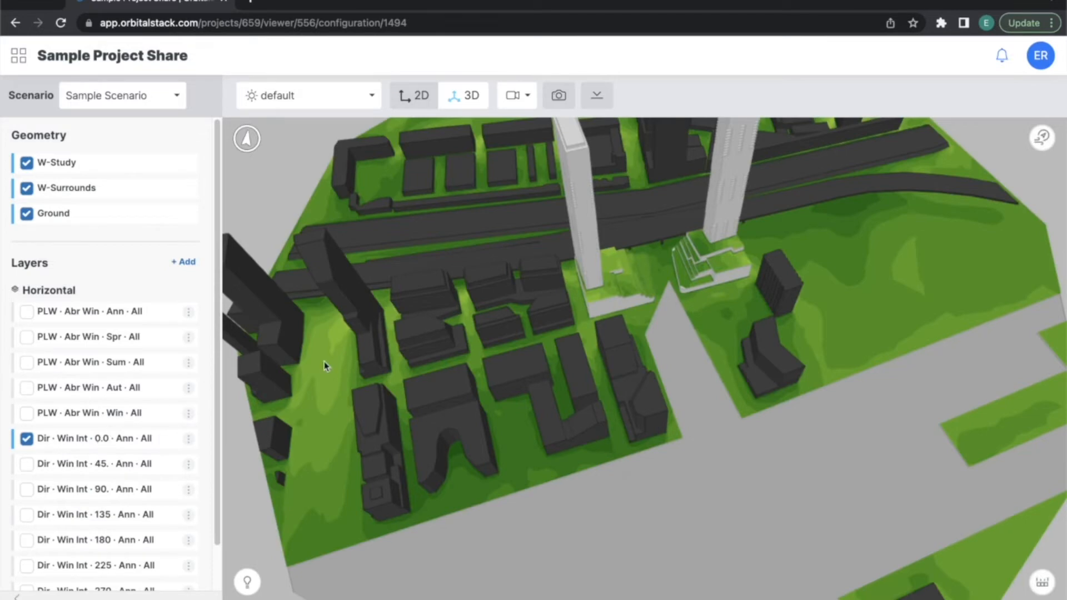
pyautogui.moveTo(418, 364); pyautogui.dragTo(427, 349)
pyautogui.scroll(-10, 442, 328)
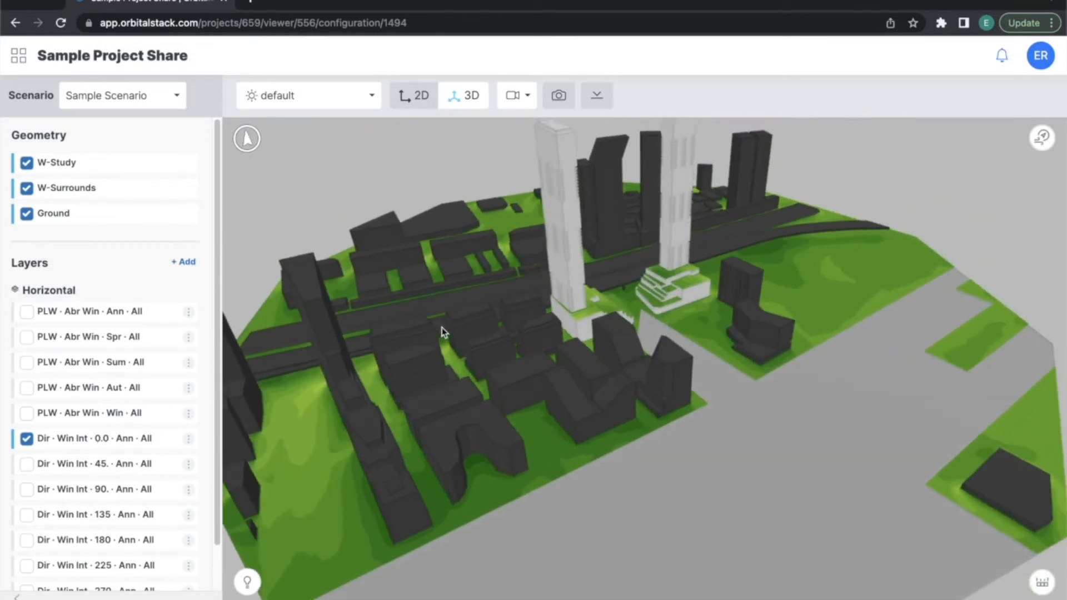
pyautogui.scroll(5, 443, 333)
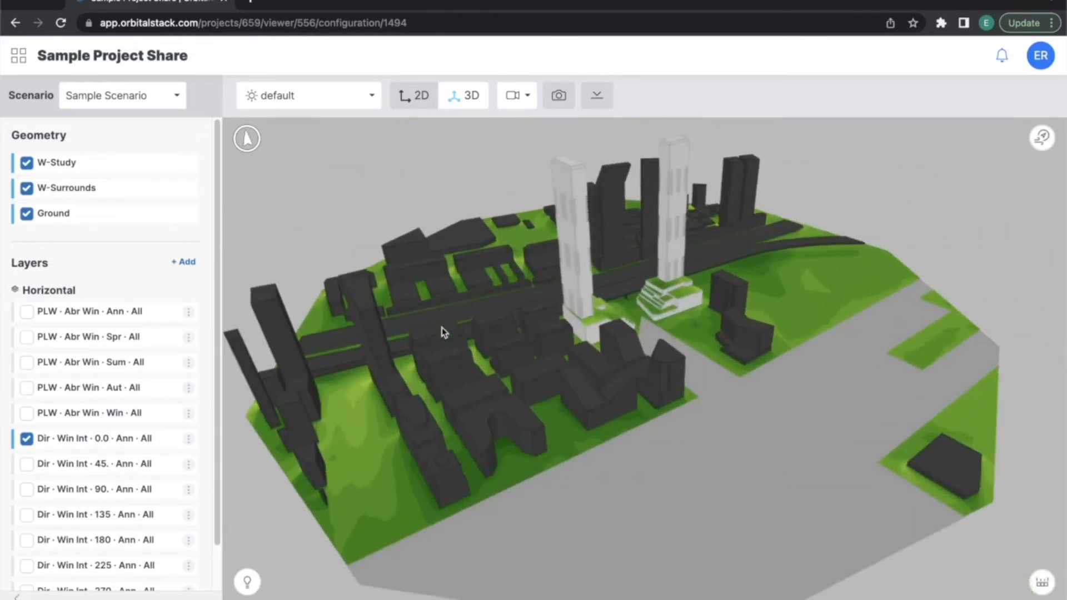
pyautogui.click(1043, 583)
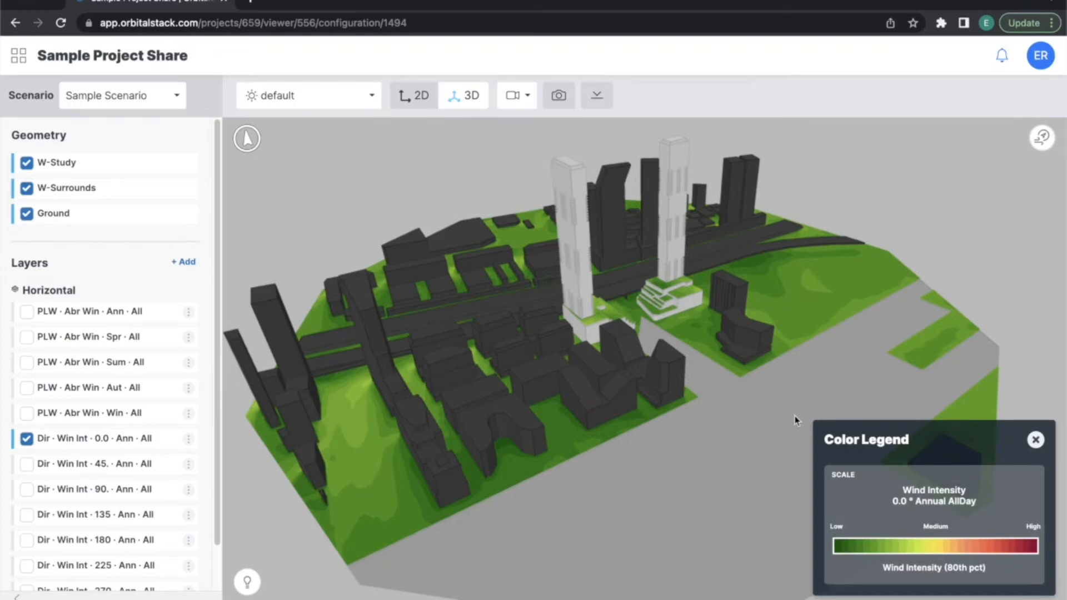
pyautogui.scroll(3, 794, 416)
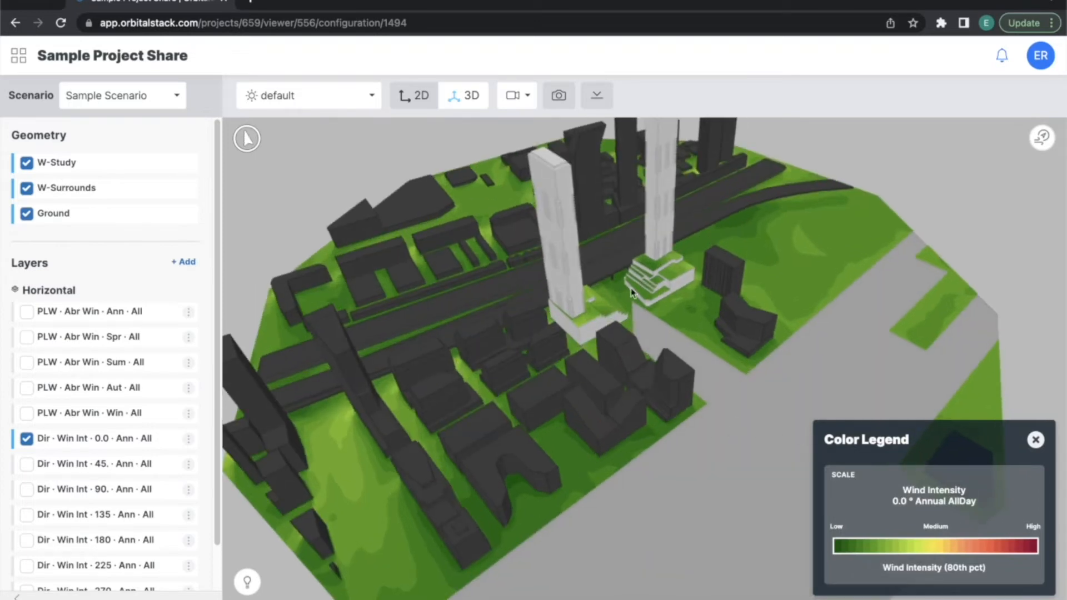
# Step through the annual wind intensity layers from 45° to 315°, and return to the 0.0° layer
pyautogui.scroll(-1, 125, 423)
pyautogui.click(123, 416)
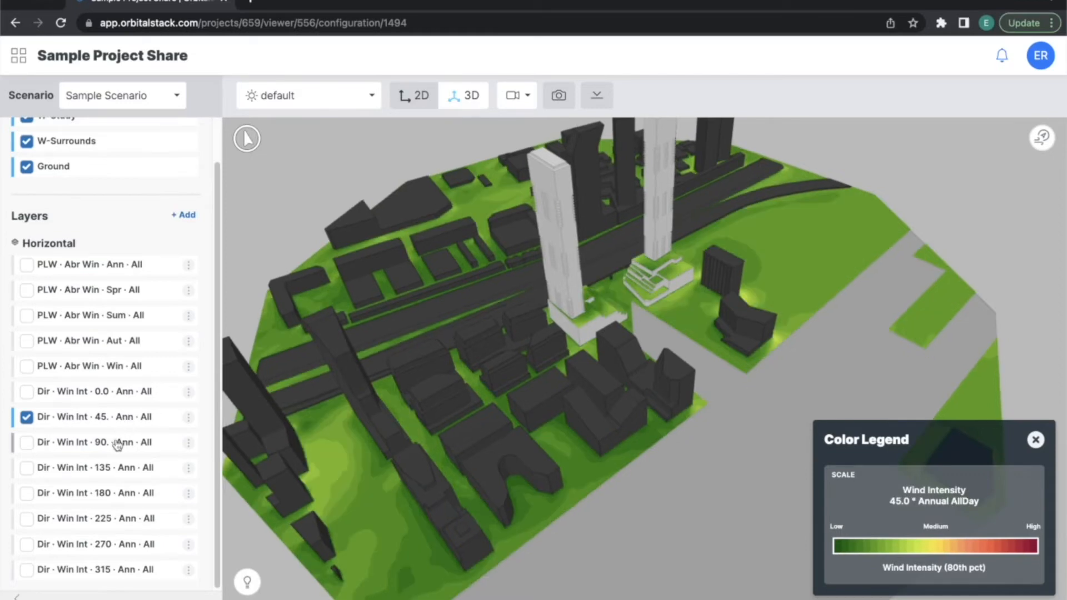
pyautogui.click(118, 443)
pyautogui.click(108, 468)
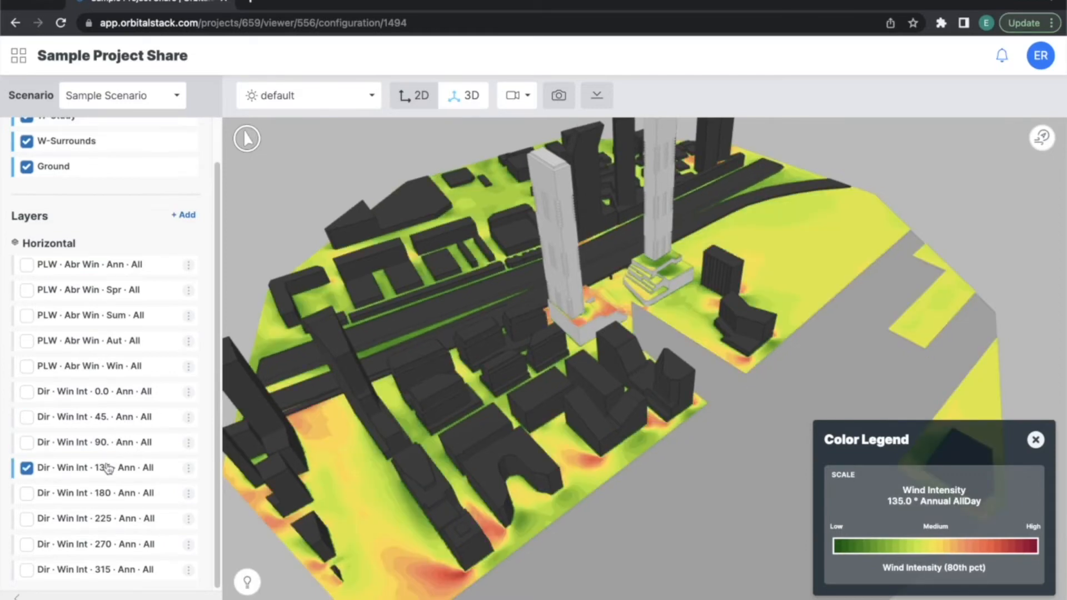
pyautogui.click(106, 493)
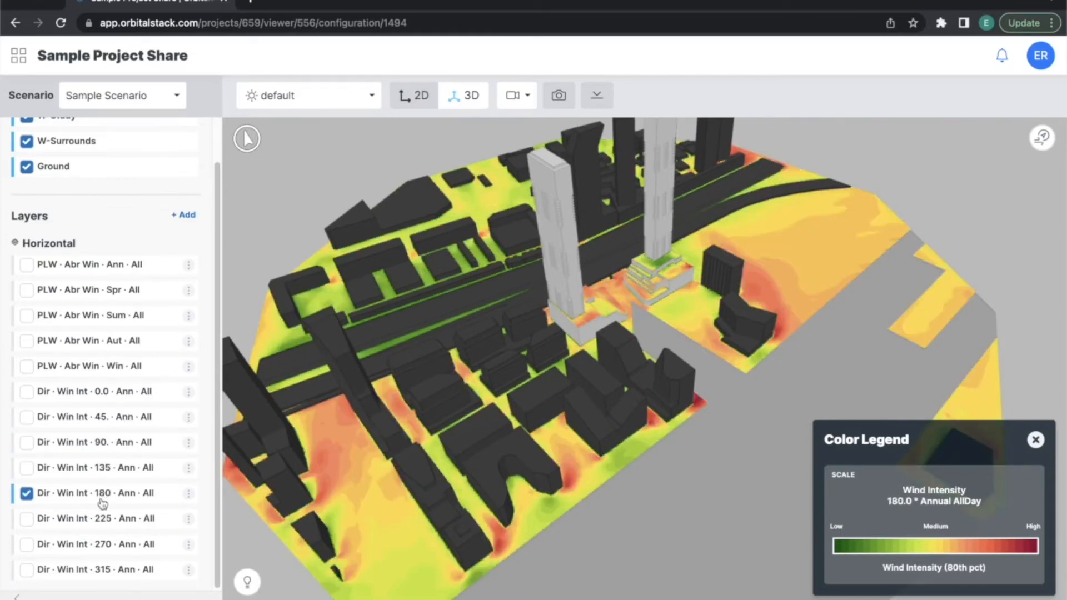
pyautogui.click(98, 519)
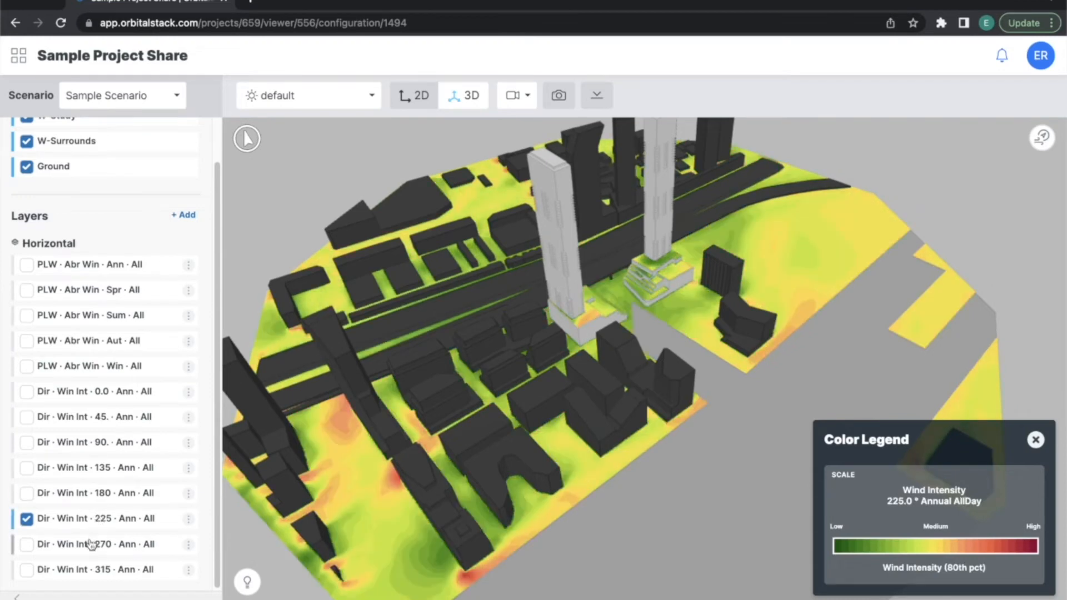
pyautogui.click(91, 544)
pyautogui.click(99, 571)
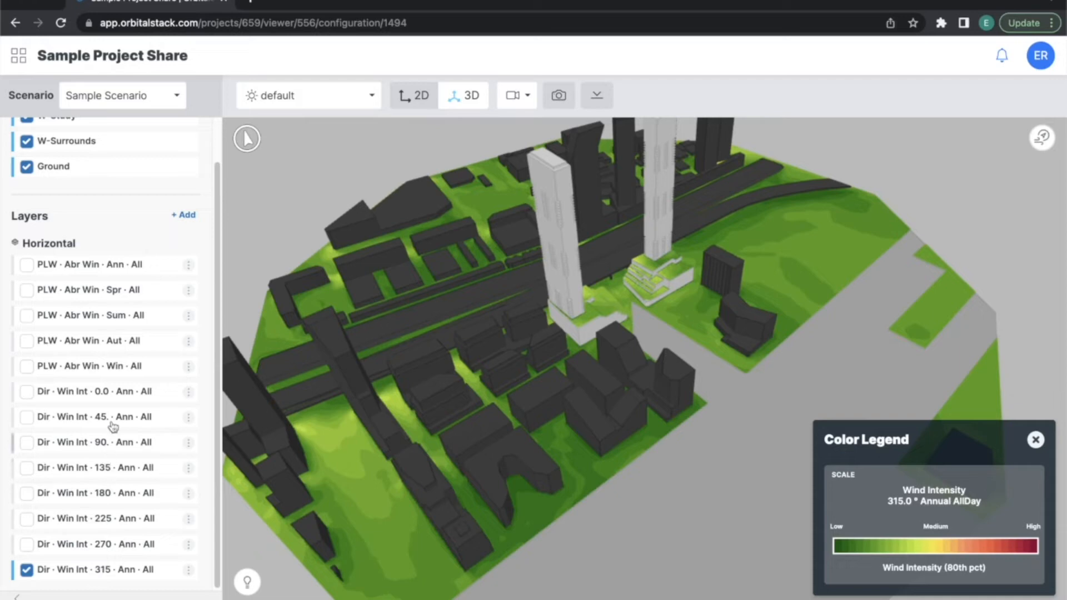
pyautogui.click(116, 396)
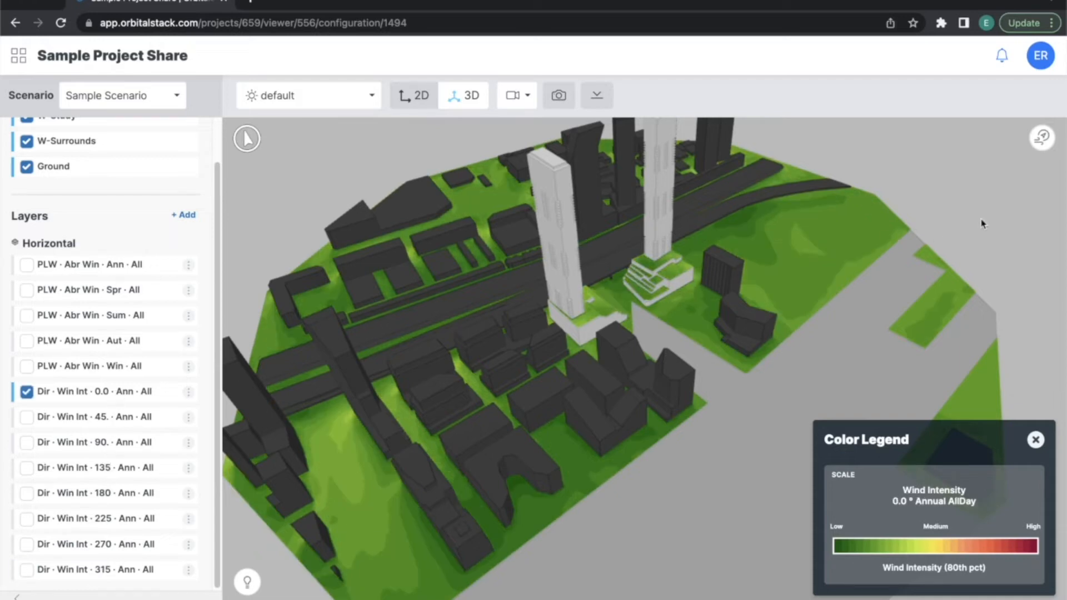
# Open the annual wind rose and compare it with the 180°, 225°, 135° and 0.0° wind intensity layers
pyautogui.click(1043, 139)
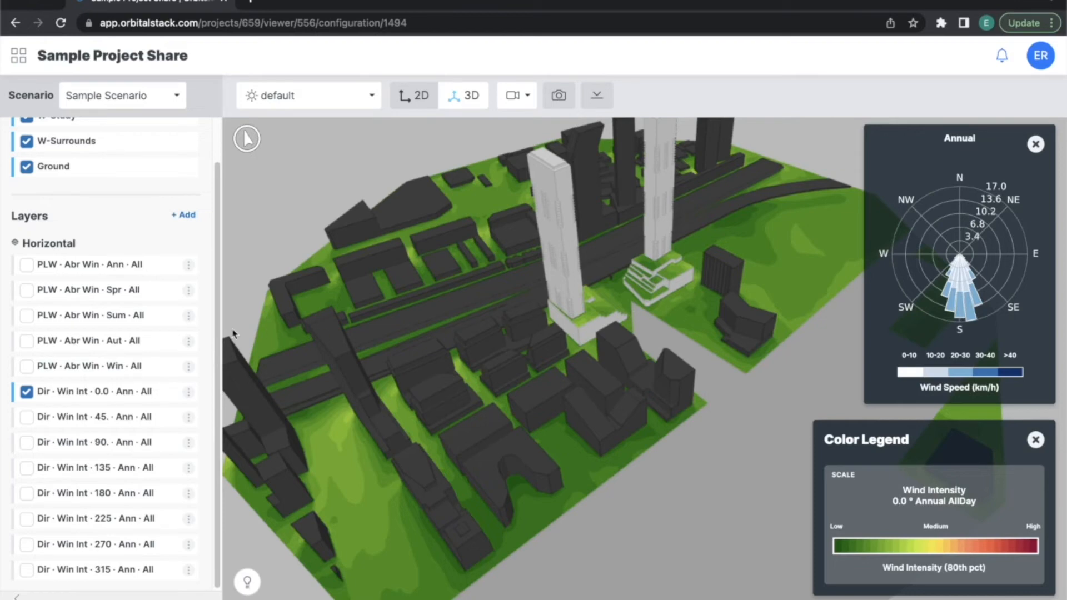
pyautogui.click(107, 492)
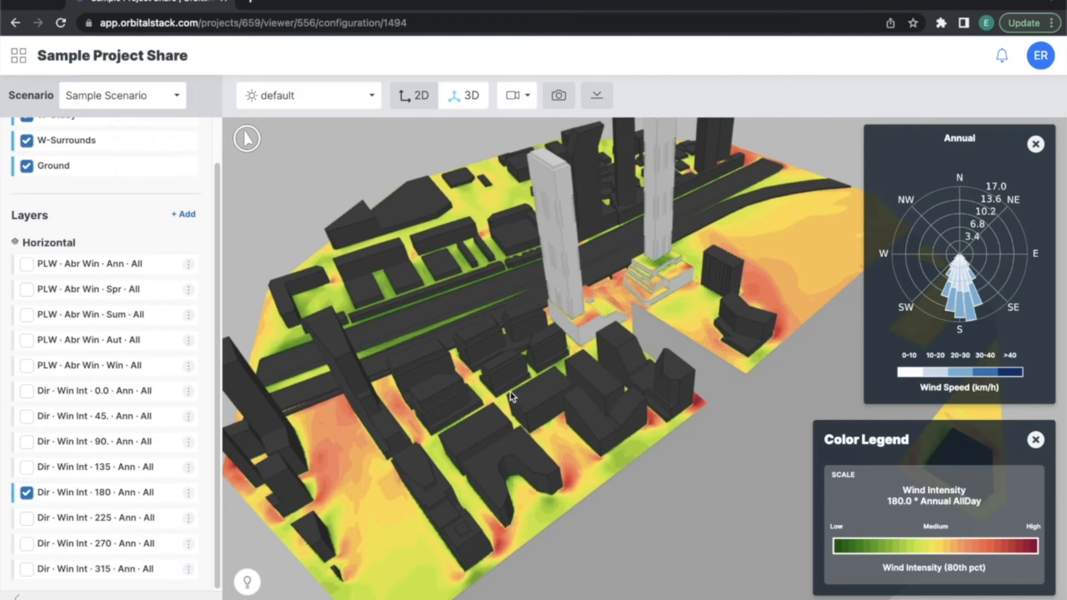
pyautogui.moveTo(510, 392); pyautogui.dragTo(488, 405)
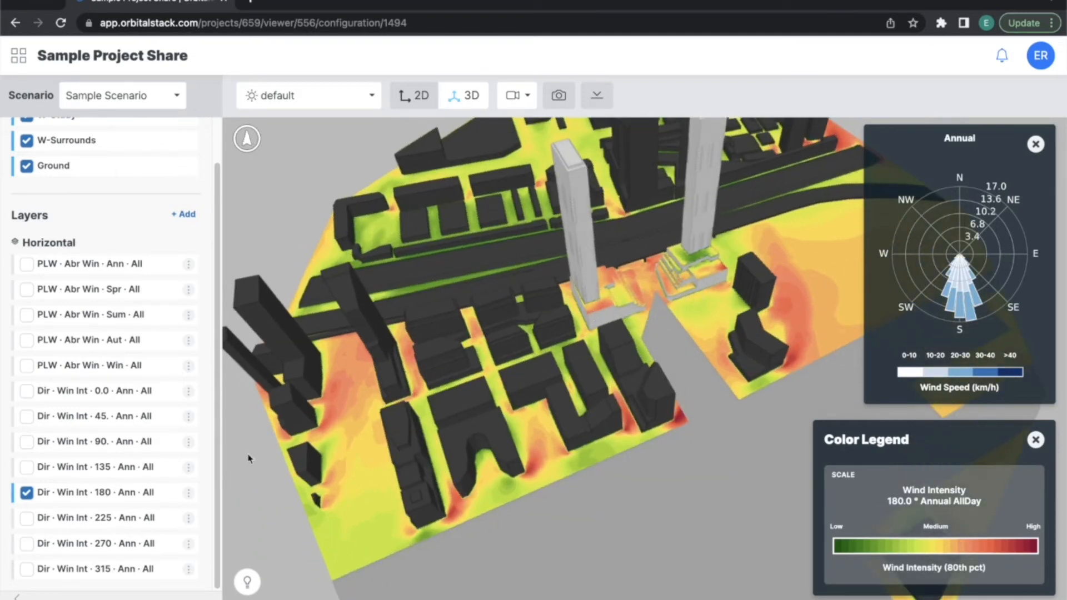
pyautogui.click(109, 519)
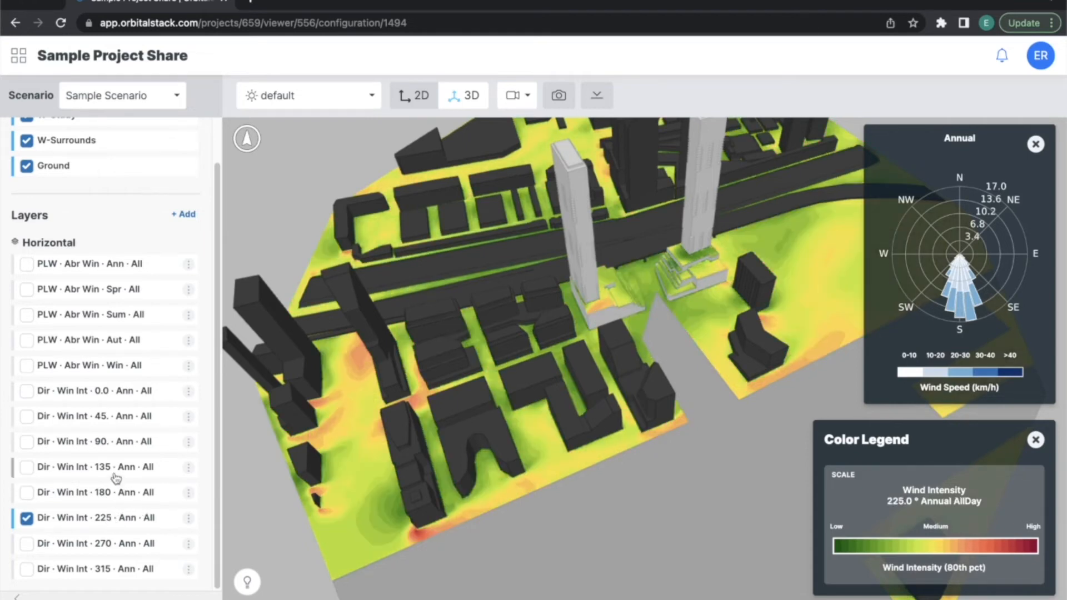
pyautogui.click(113, 473)
pyautogui.click(107, 493)
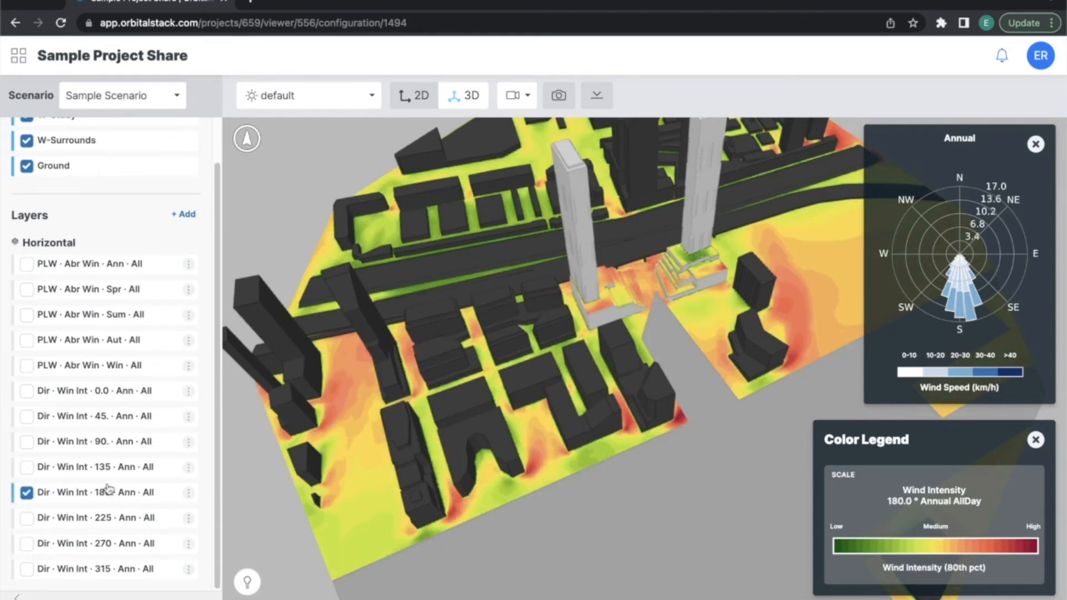
pyautogui.click(104, 391)
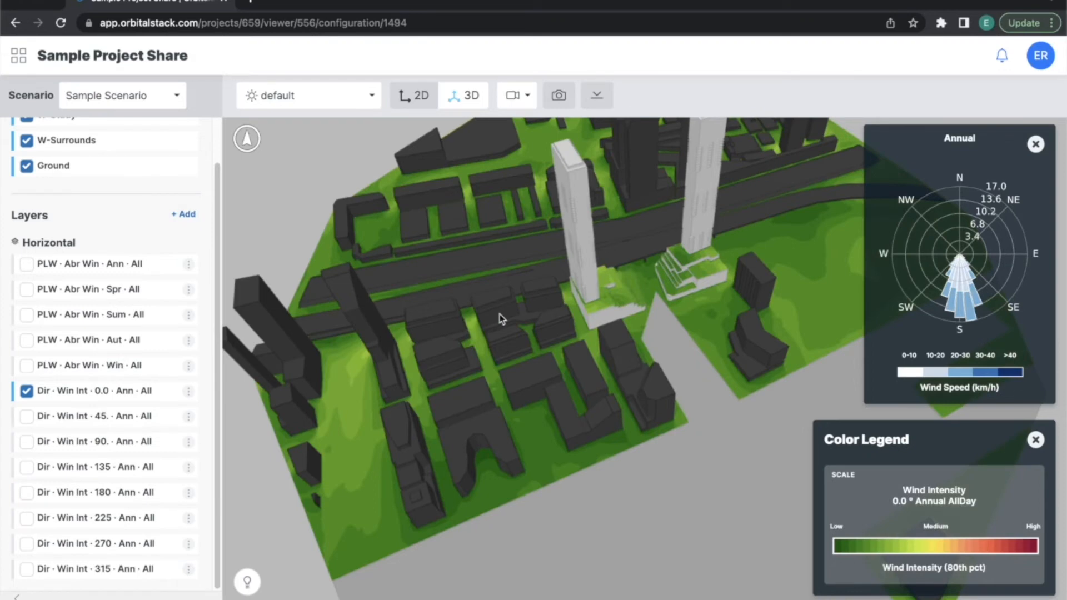
pyautogui.moveTo(499, 314); pyautogui.dragTo(514, 301)
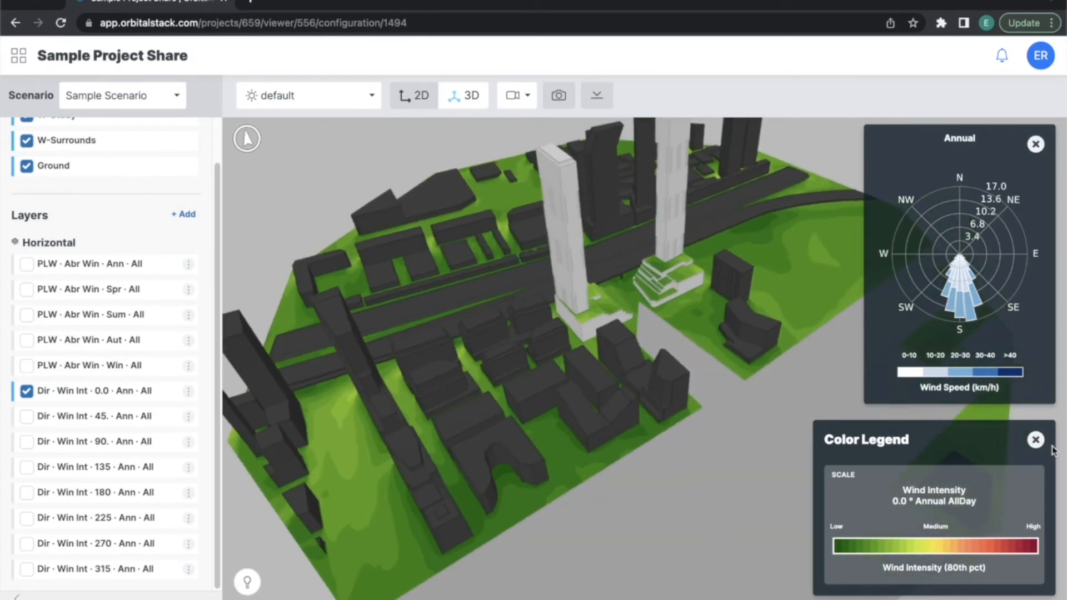
# Close the color legend and wind rose, and hide the 0.0° wind intensity layer
pyautogui.click(1036, 440)
pyautogui.click(1035, 145)
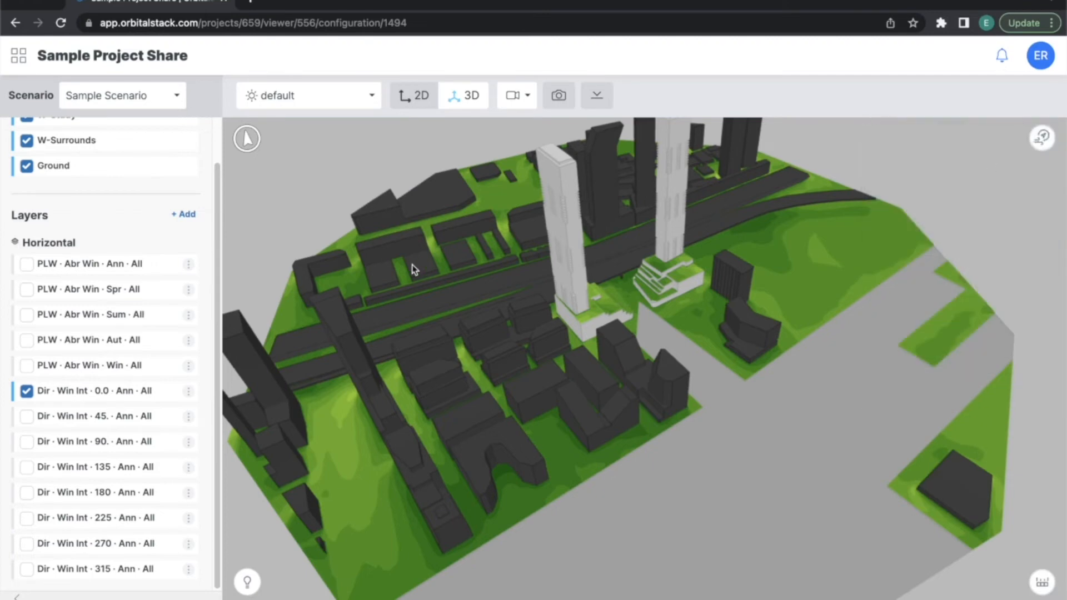
pyautogui.click(115, 391)
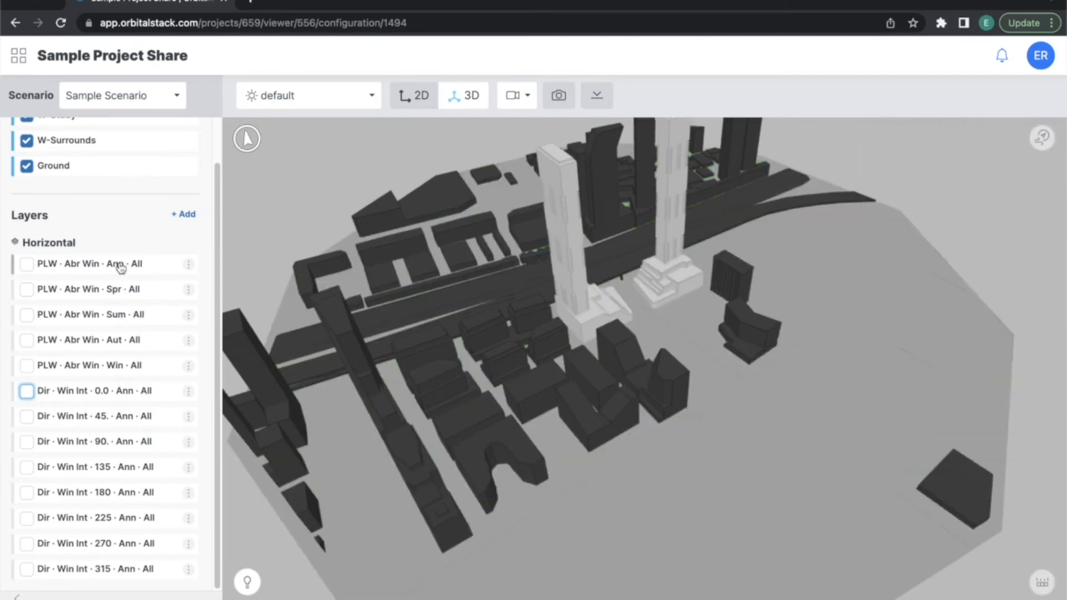
# Display the annual pedestrian wind comfort layer on the model with its Abridged Wind Comfort Criteria legend
pyautogui.click(121, 266)
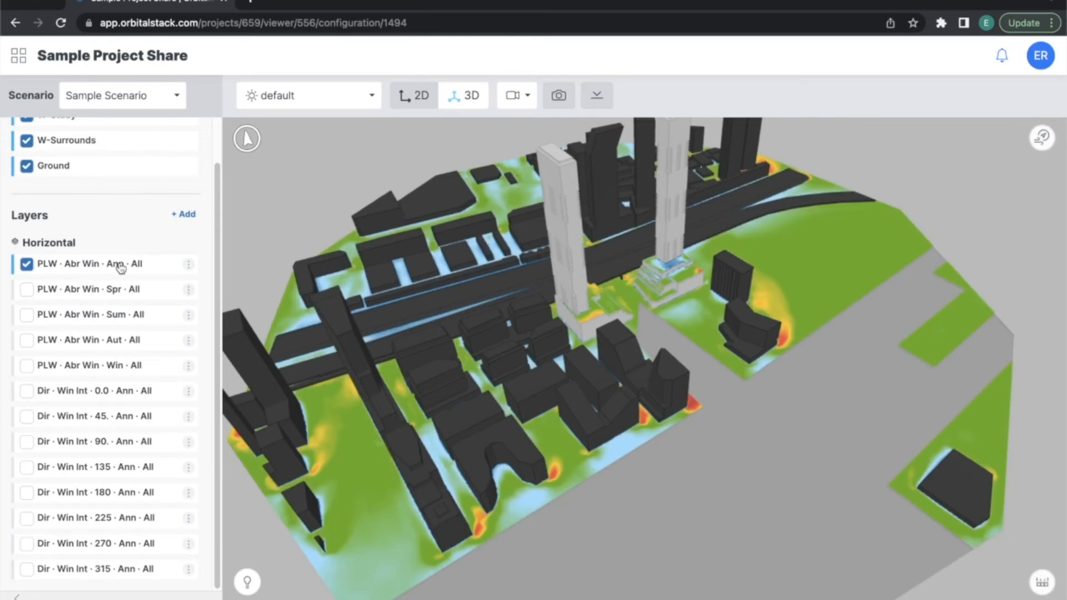
pyautogui.moveTo(372, 305)
pyautogui.mouseDown()
pyautogui.moveTo(359, 310)
pyautogui.moveTo(369, 305)
pyautogui.mouseUp()
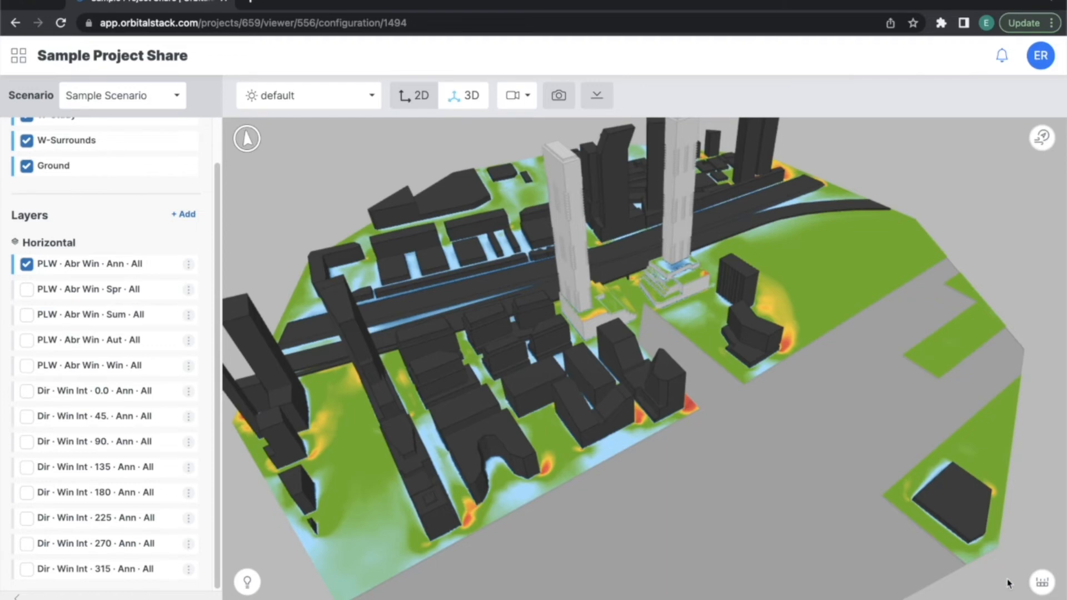
pyautogui.click(1041, 583)
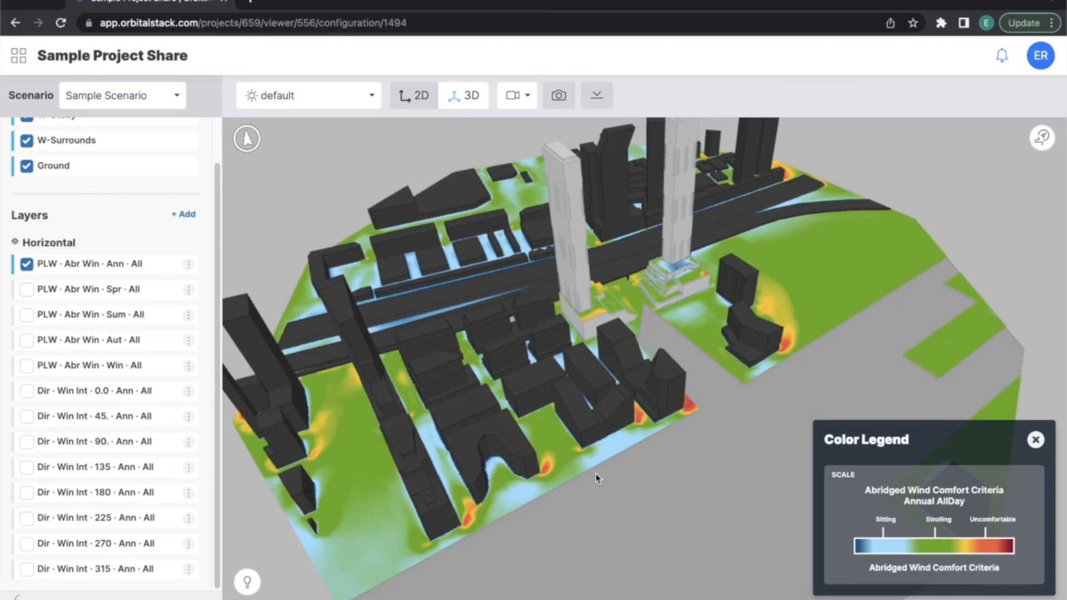
# View the pedestrian wind comfort layers for spring, summer, autumn and winter in turn
pyautogui.click(127, 295)
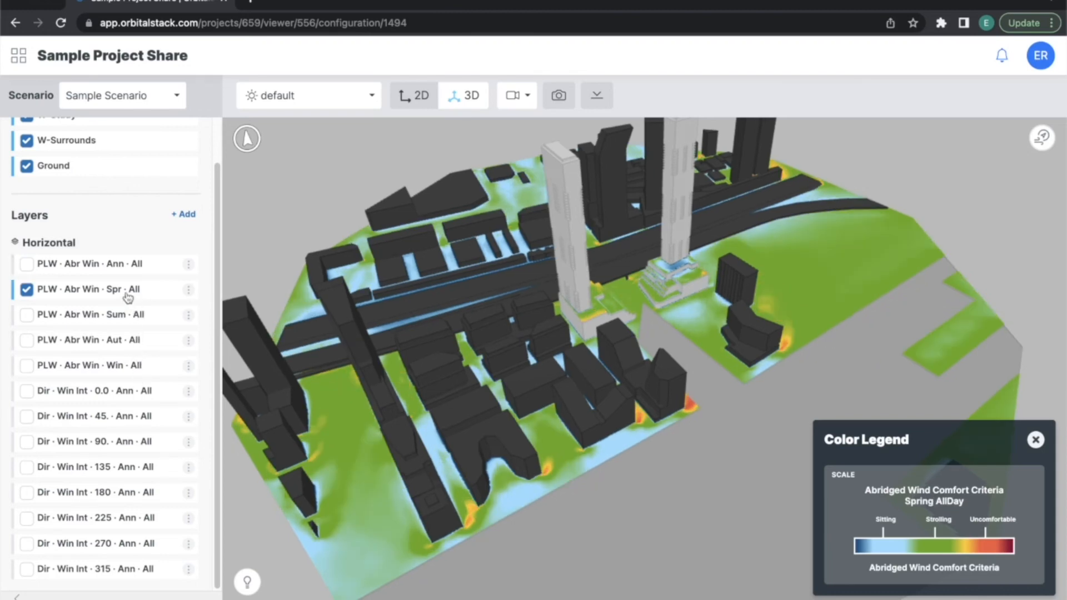
pyautogui.click(121, 314)
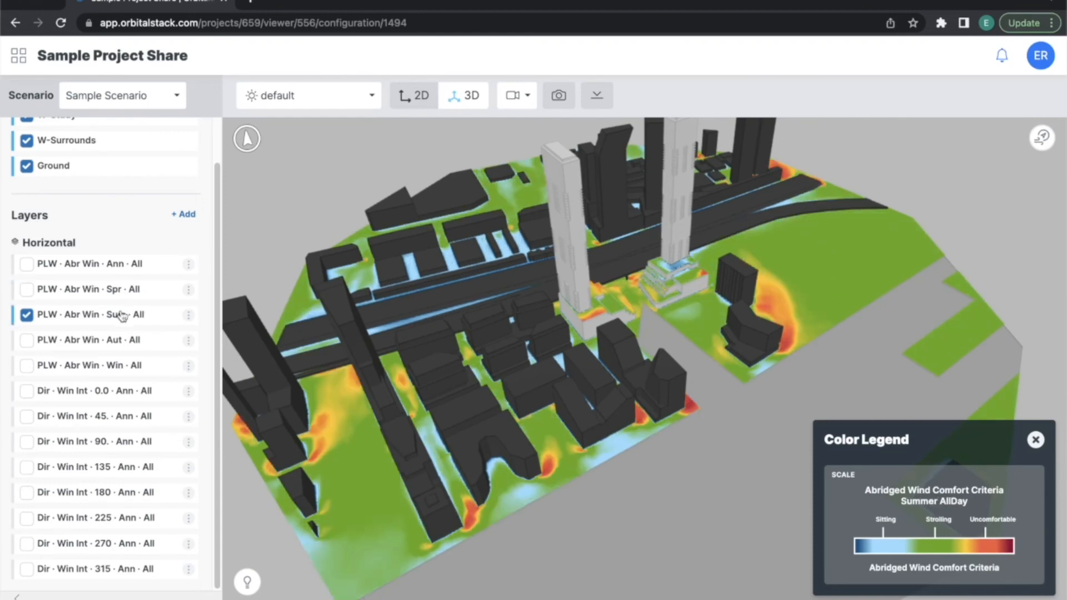
pyautogui.click(117, 336)
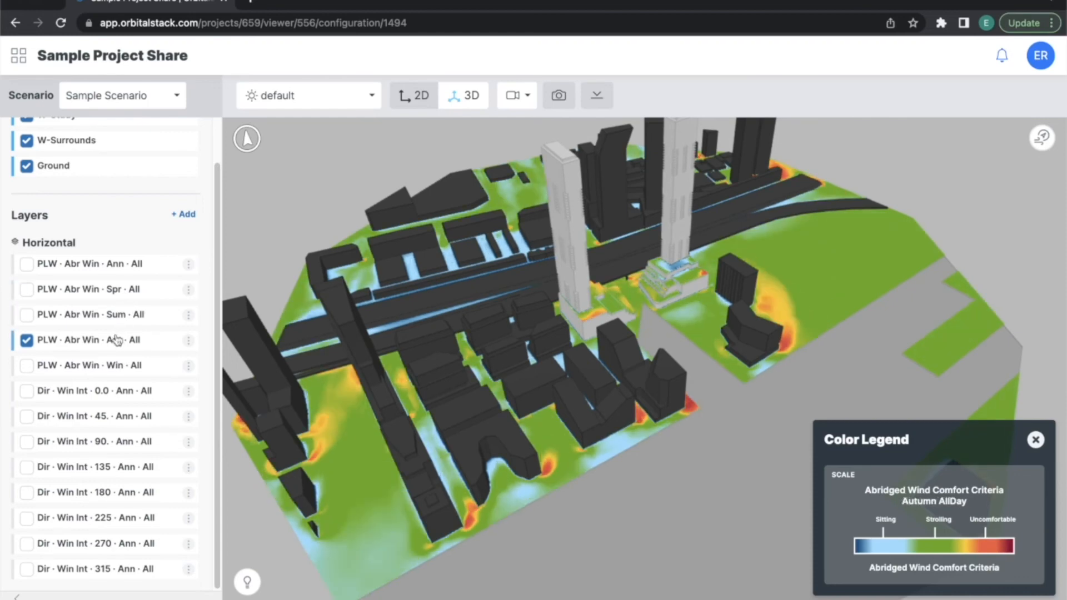
pyautogui.click(109, 362)
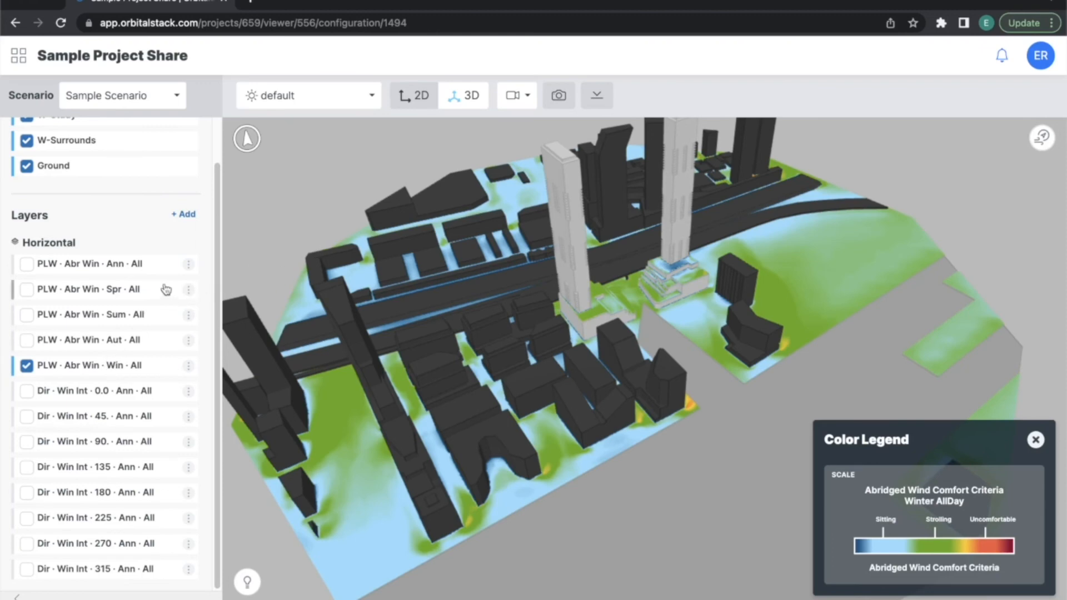
# Open the wind rose and compare it across the winter, autumn, summer, spring and annual wind comfort layers
pyautogui.click(1042, 138)
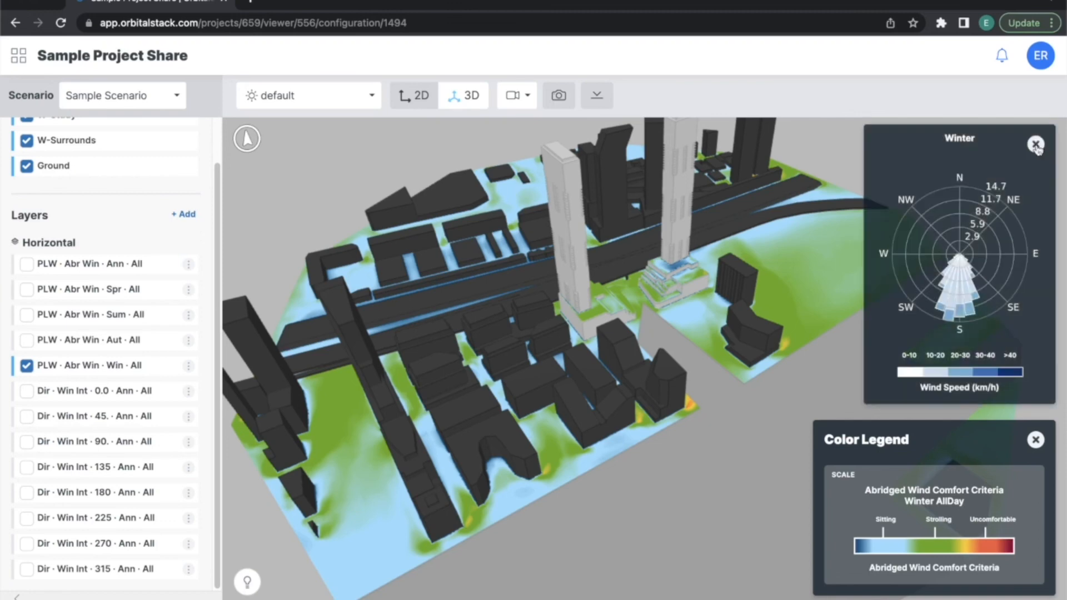
pyautogui.click(101, 339)
pyautogui.click(105, 314)
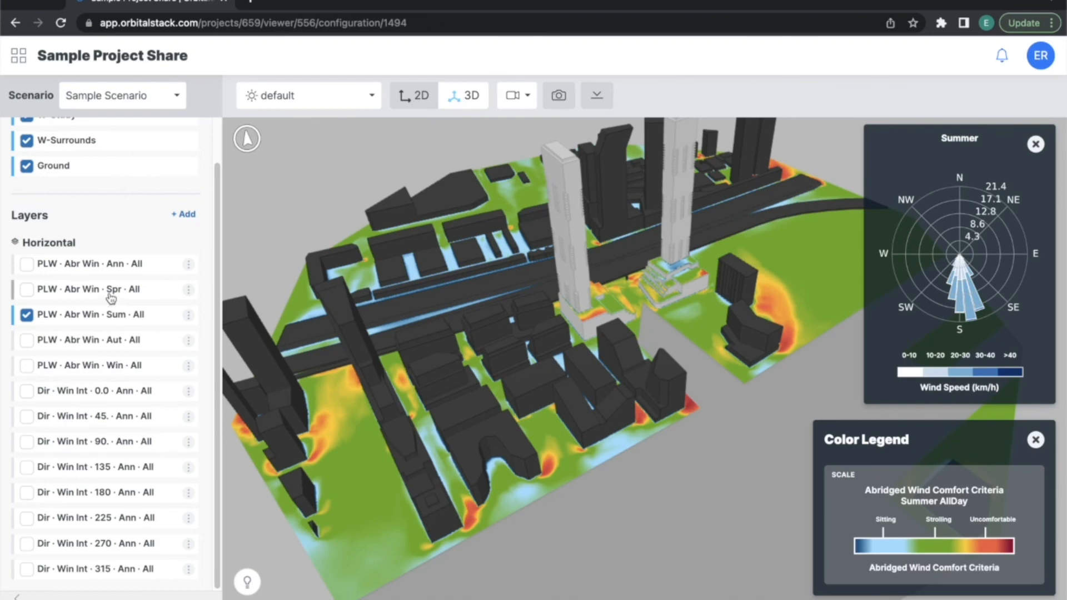
pyautogui.click(111, 298)
pyautogui.click(116, 272)
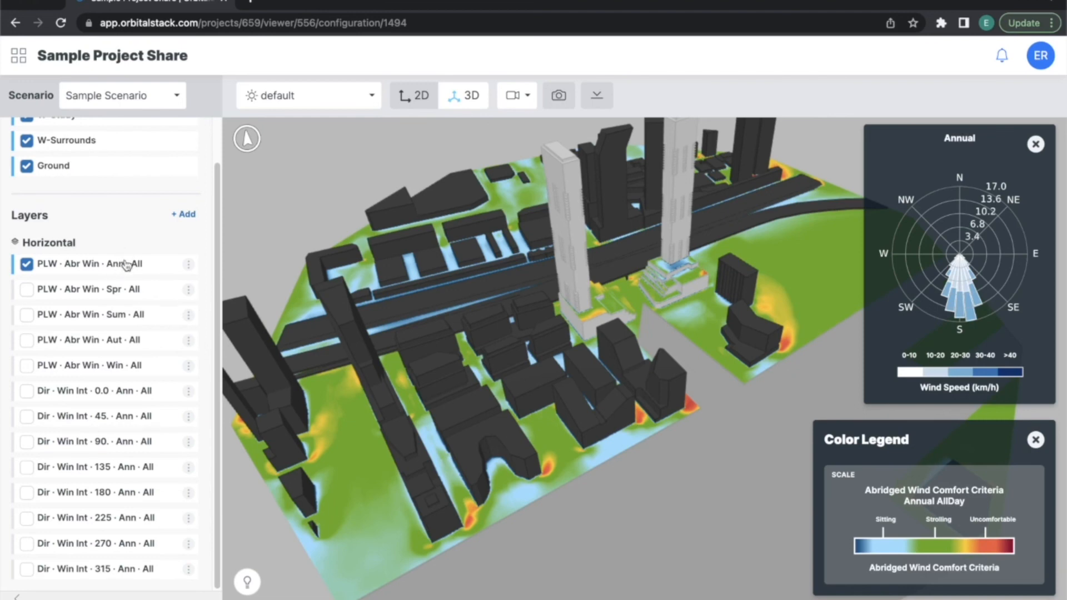
# Hide the annual wind comfort layer, and close the wind rose and the color legend
pyautogui.click(127, 265)
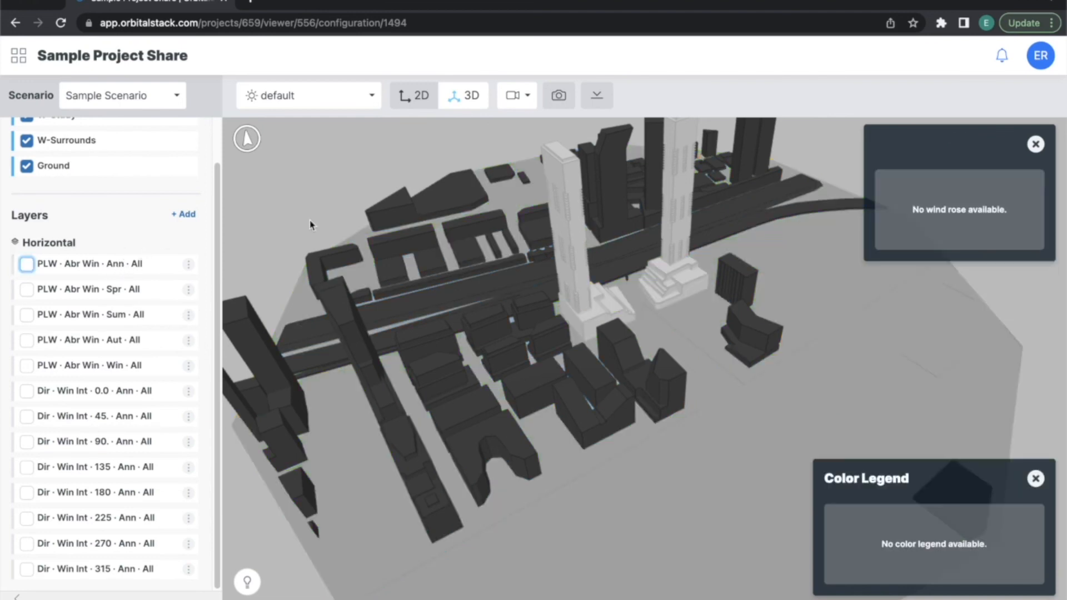
pyautogui.click(1035, 144)
pyautogui.click(1035, 479)
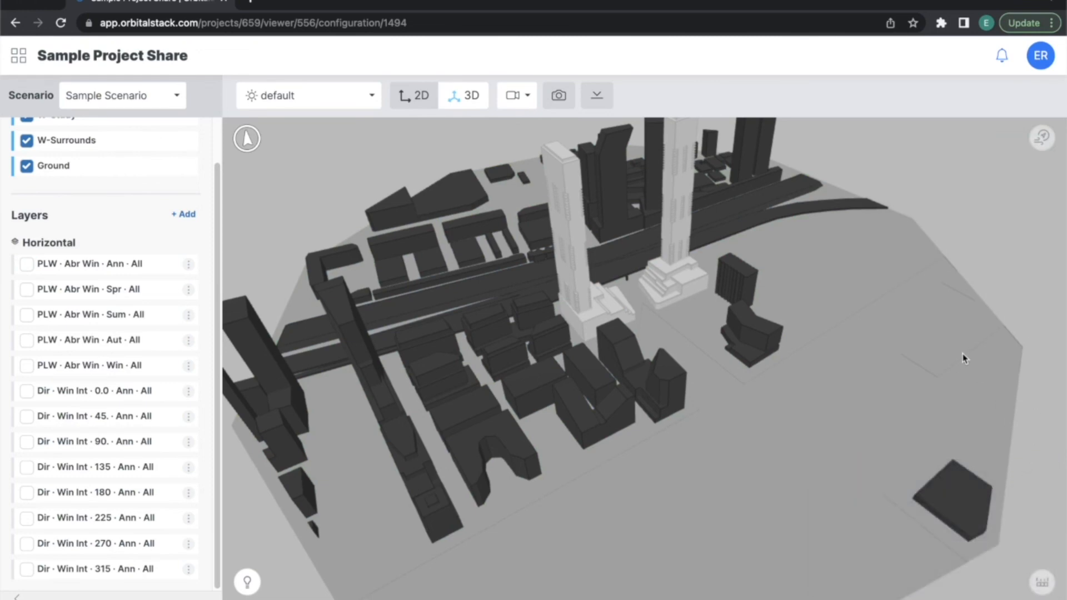
pyautogui.moveTo(965, 358); pyautogui.dragTo(951, 358)
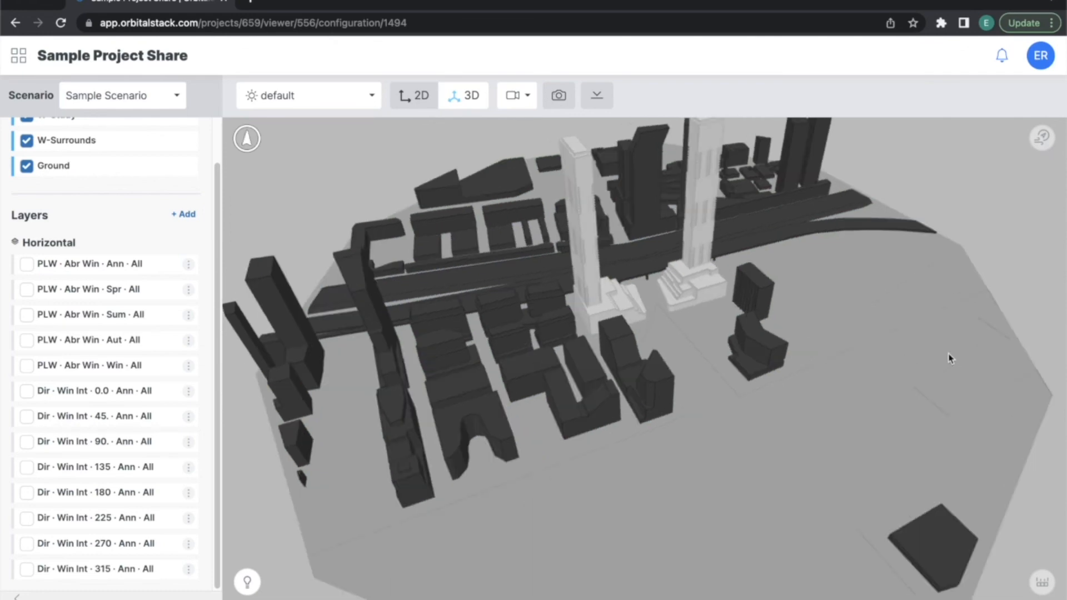